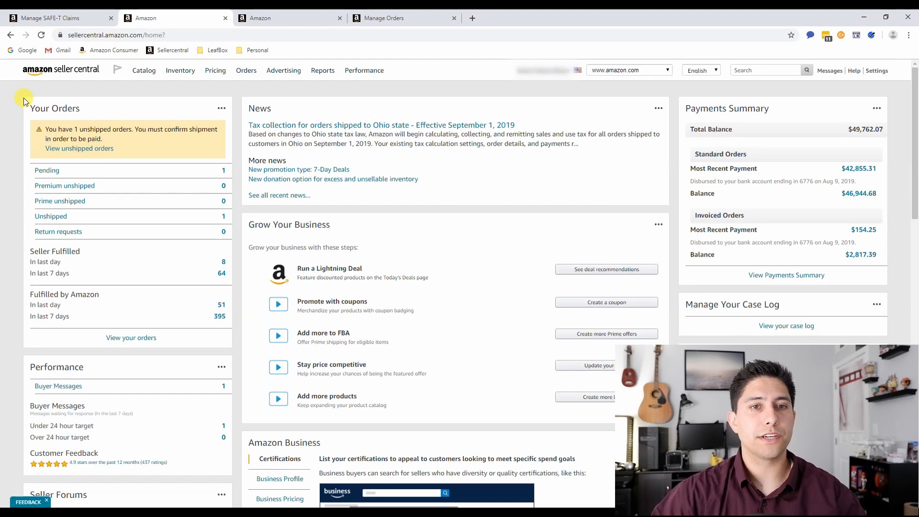
# Open the seller-fulfilled returns list and start a refund for the defective-item return ordered 5 days ago
pyautogui.moveTo(248, 72)
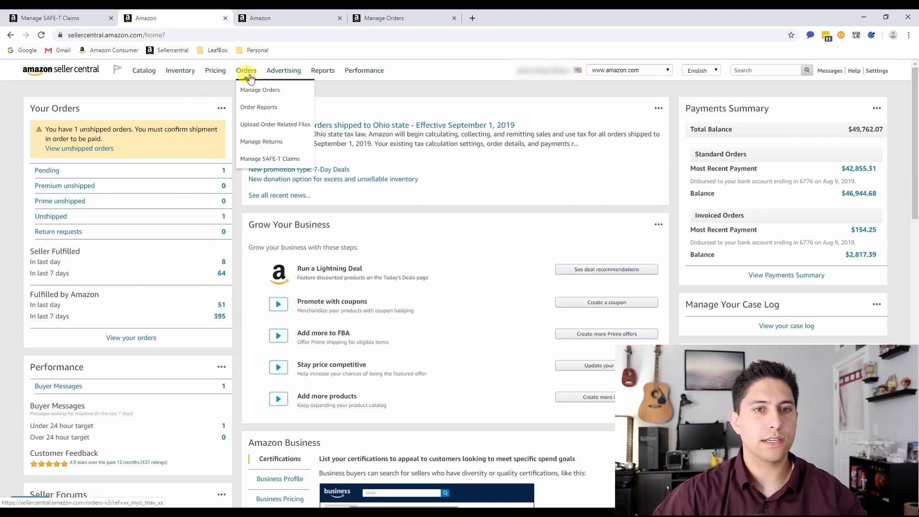
pyautogui.click(290, 145)
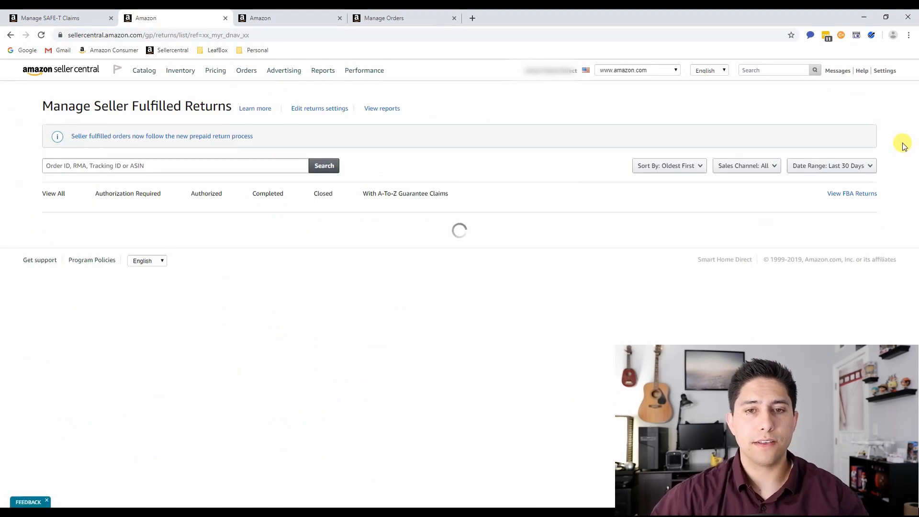
pyautogui.moveTo(915, 98); pyautogui.dragTo(916, 117)
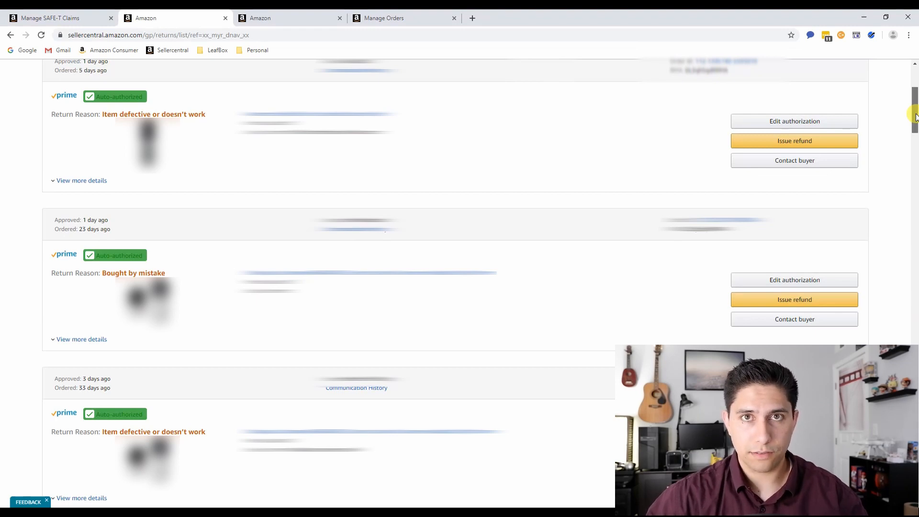
pyautogui.click(791, 143)
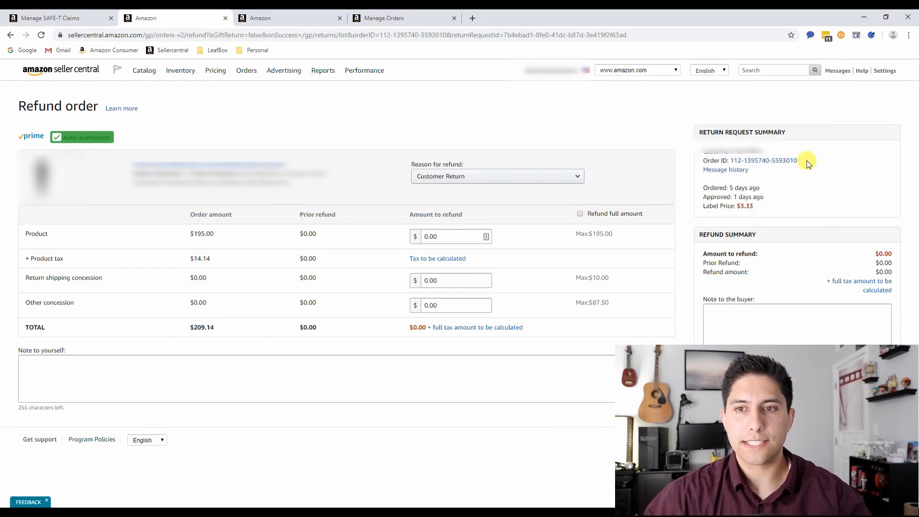
# Copy the order ID from the return request summary and start a new SAFE-T claim
pyautogui.moveTo(805, 160); pyautogui.dragTo(720, 150)
pyautogui.hotkey('ctrl', 'c')
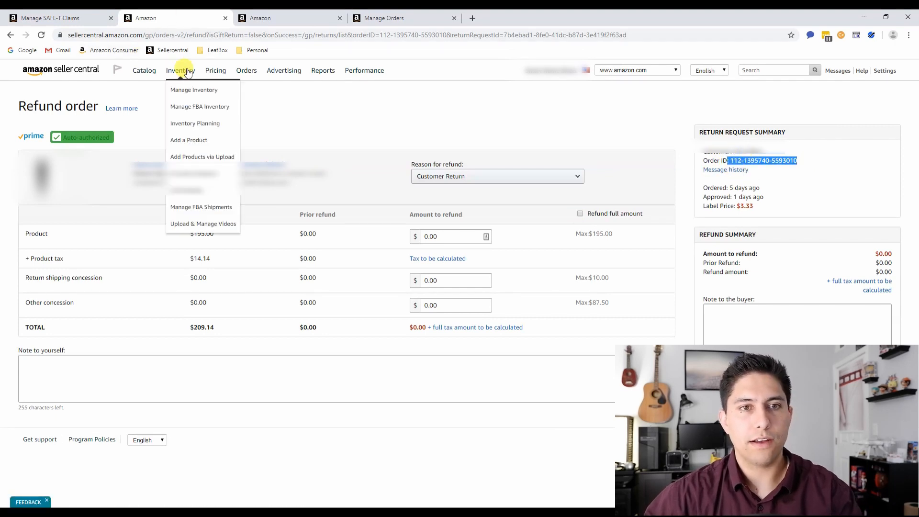
pyautogui.moveTo(251, 73)
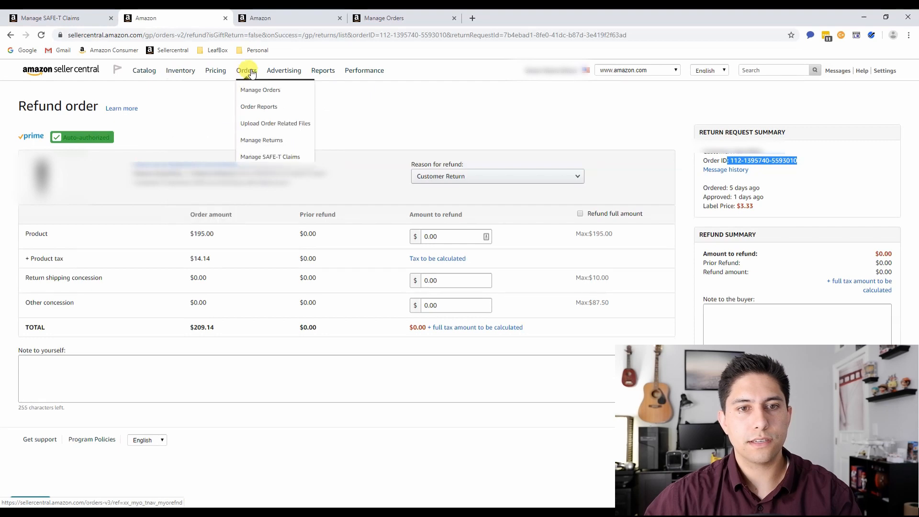
pyautogui.click(270, 157)
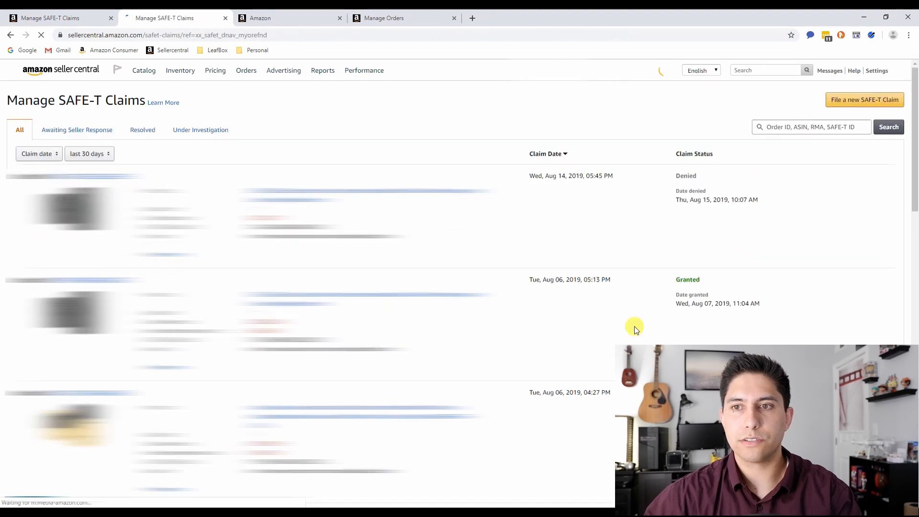
pyautogui.click(872, 102)
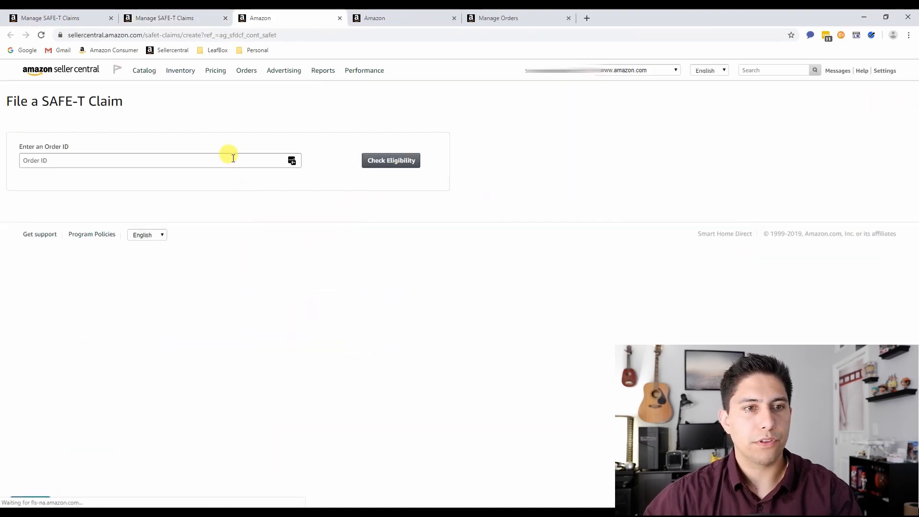
# Paste the copied order ID into the claim, remove the stray leading colon and space, and check its eligibility
pyautogui.click(129, 160)
pyautogui.hotkey('ctrl', 'v')
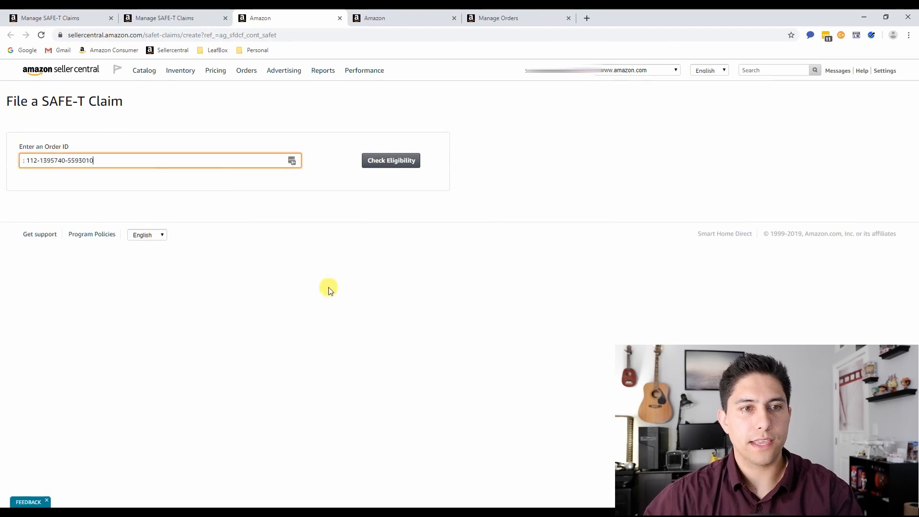
pyautogui.moveTo(27, 161); pyautogui.dragTo(7, 165)
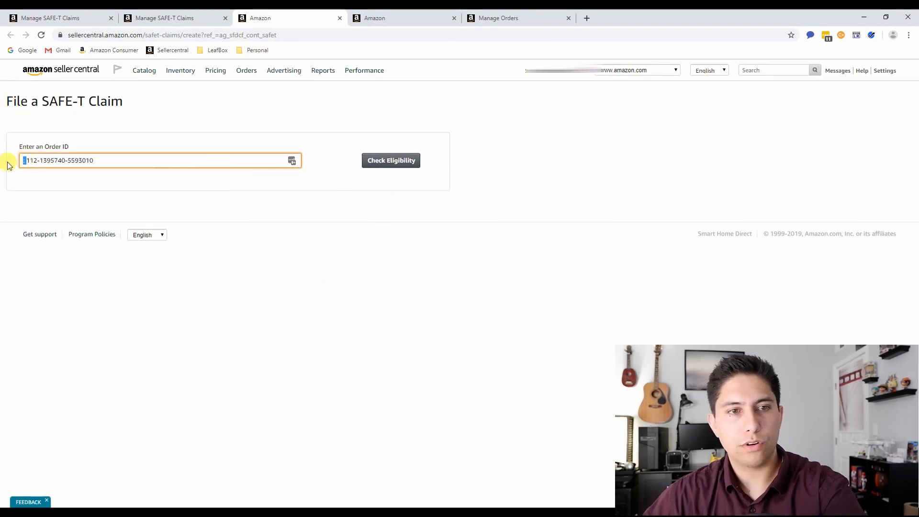
pyautogui.press('BackSpace')
pyautogui.click(377, 167)
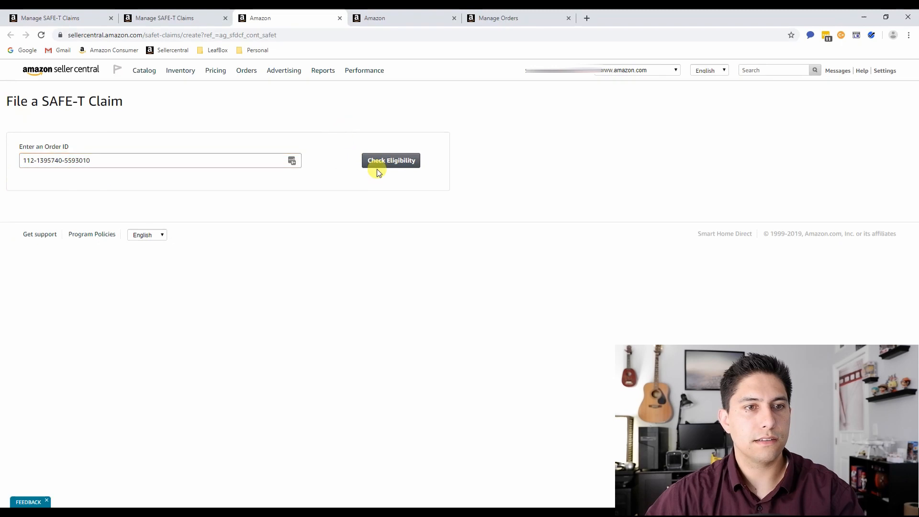
pyautogui.click(401, 165)
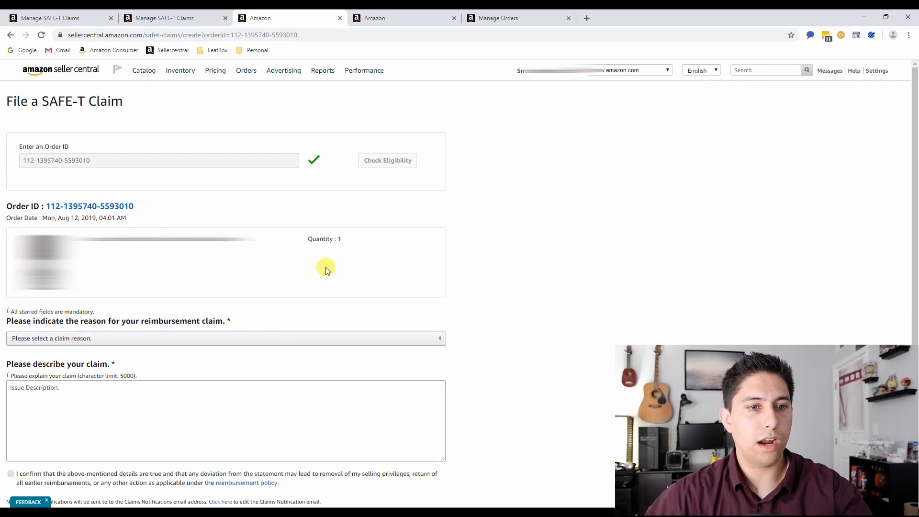
# Review the available reimbursement claim reasons, the description field and the confirmation section of the claim form
pyautogui.click(106, 405)
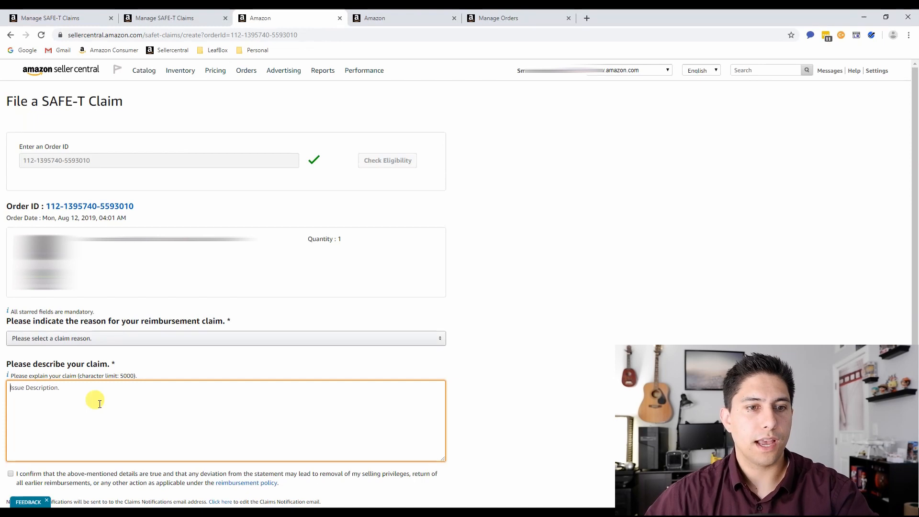
pyautogui.click(146, 339)
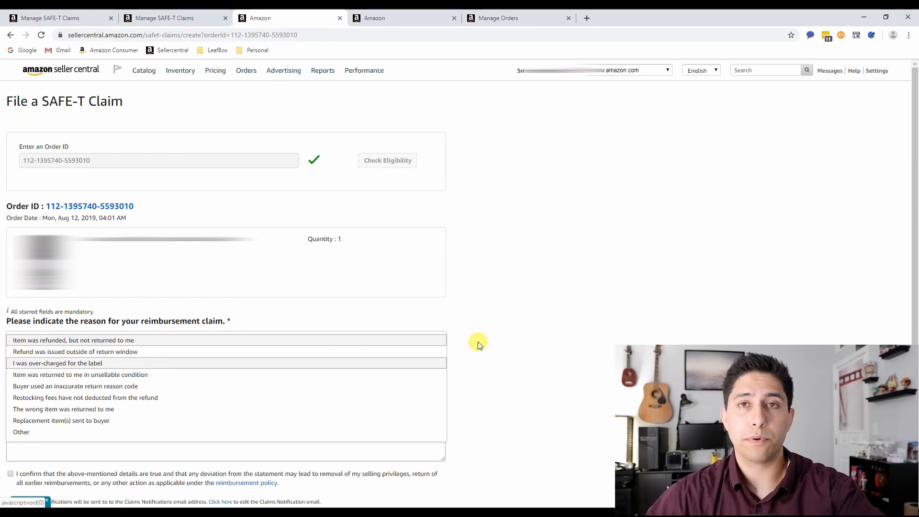
pyautogui.click(530, 351)
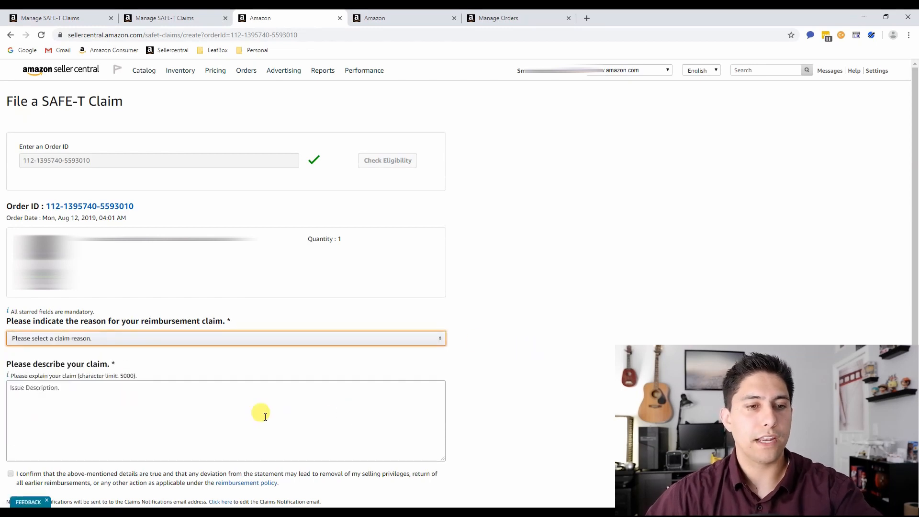
pyautogui.click(249, 409)
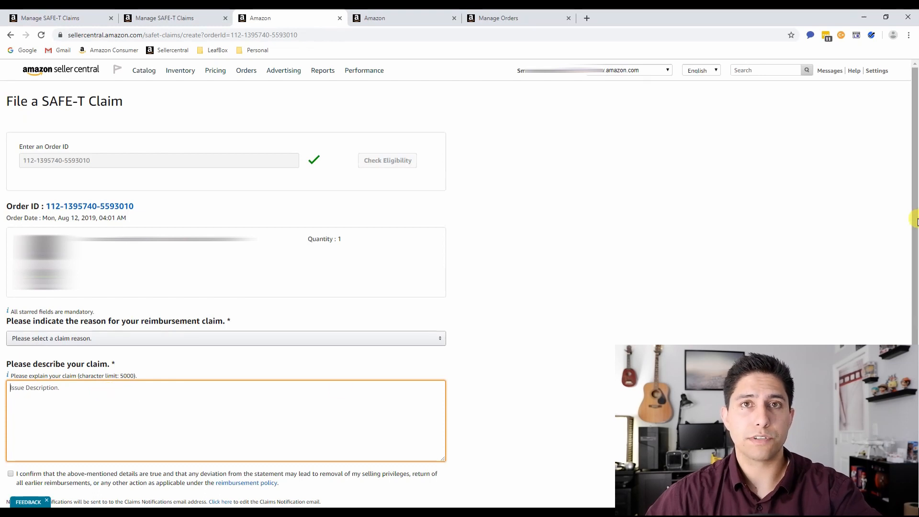
pyautogui.moveTo(915, 229); pyautogui.dragTo(905, 311)
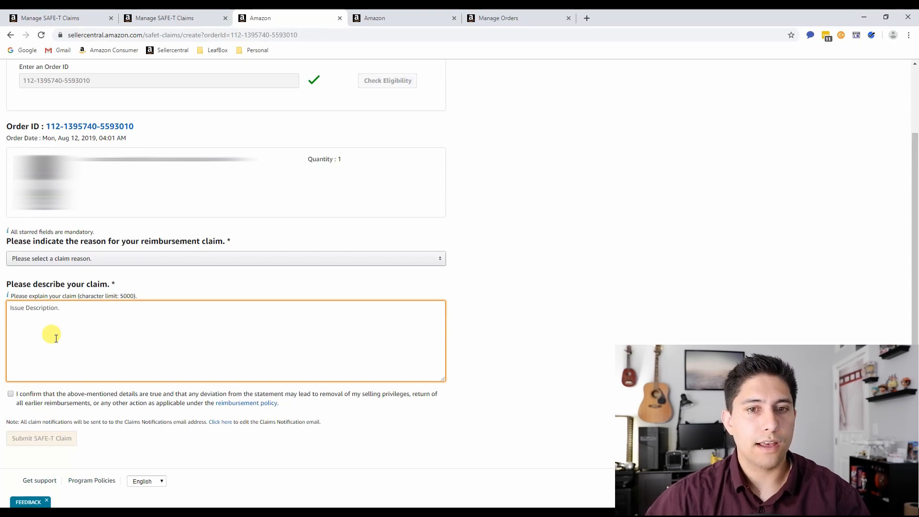
pyautogui.click(569, 339)
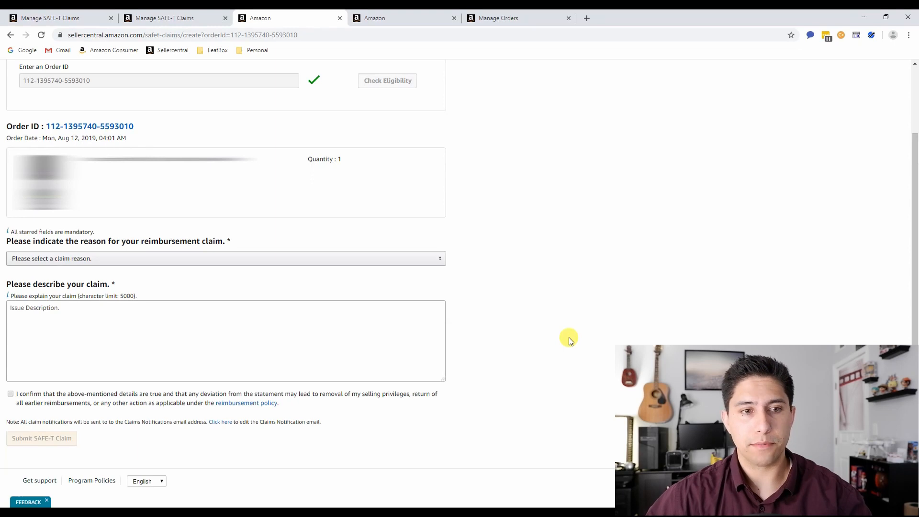
# Fill in the claim with reason "Buyer used an inaccurate return reason code" and description "sdf", and accept the confirmation statement
pyautogui.click(10, 395)
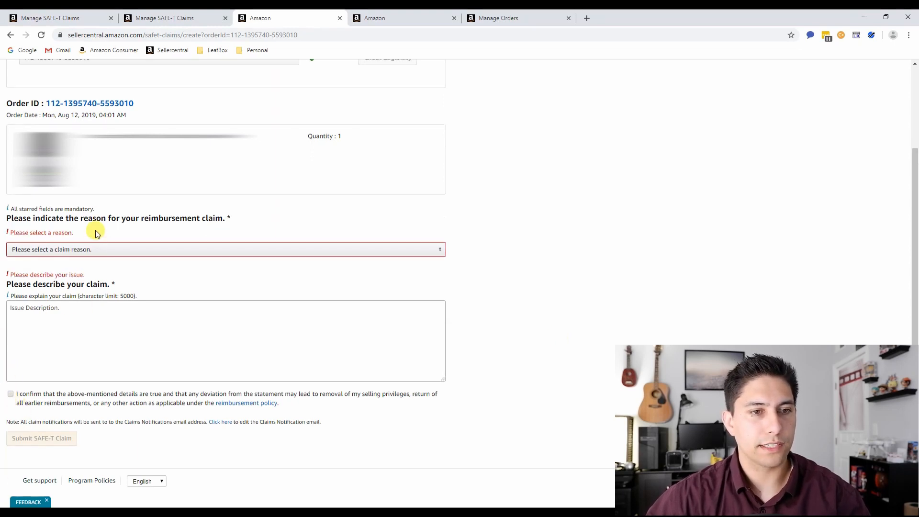
pyautogui.click(100, 250)
pyautogui.click(77, 305)
pyautogui.click(48, 362)
pyautogui.write('sd')
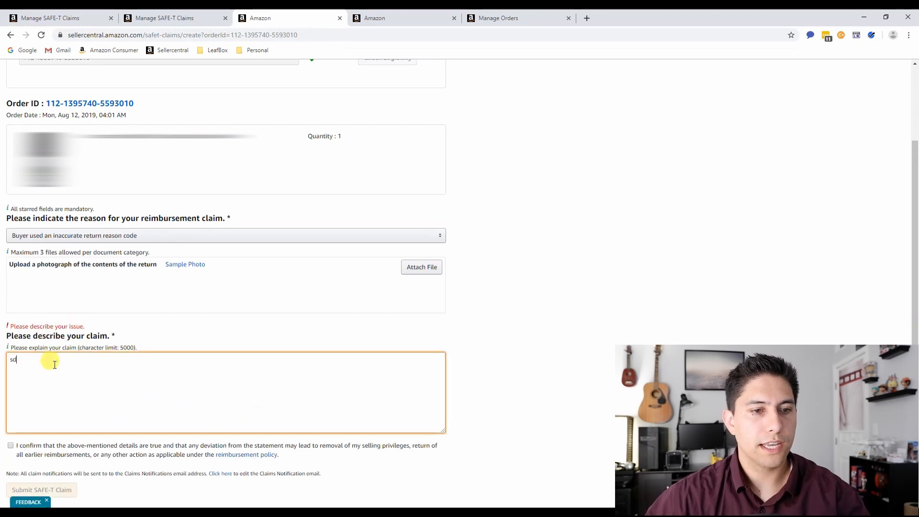
pyautogui.write('f')
pyautogui.click(10, 445)
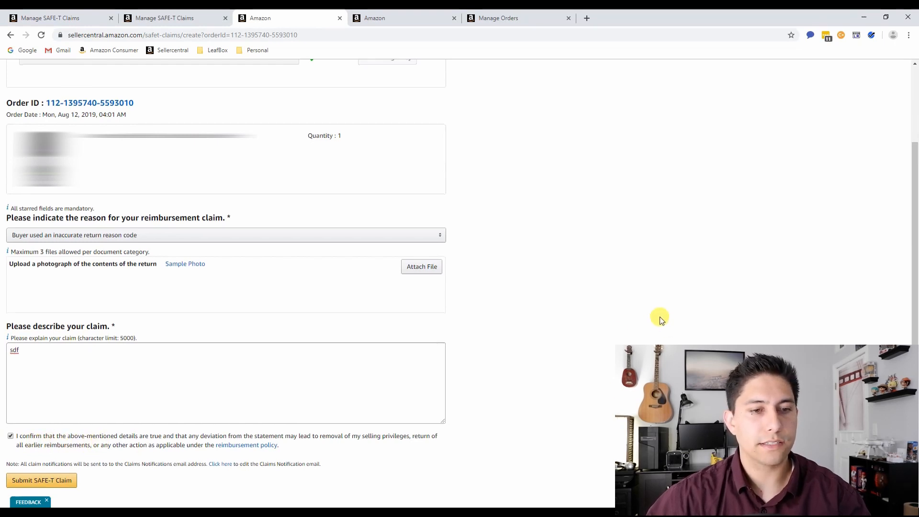
pyautogui.scroll(-1, 661, 318)
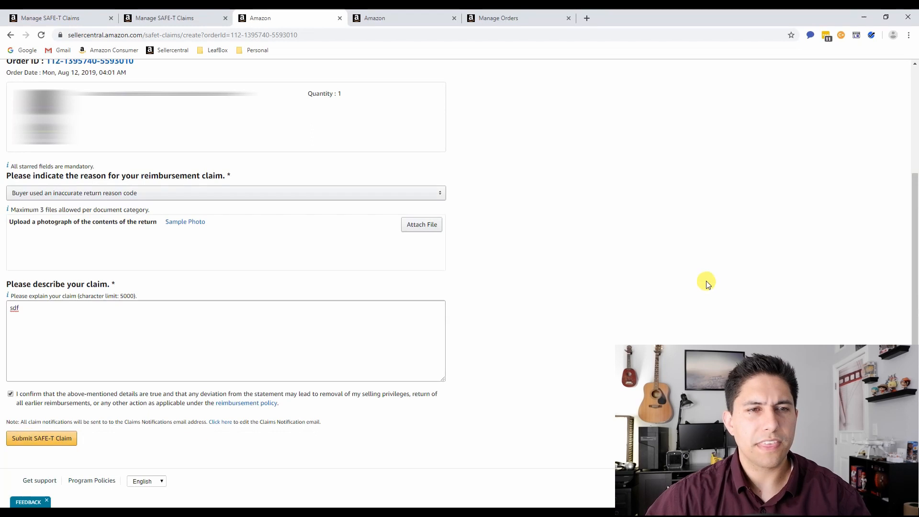
# Leave the claim form without submitting it and return to the list of existing SAFE-T claims
pyautogui.scroll(3, 707, 280)
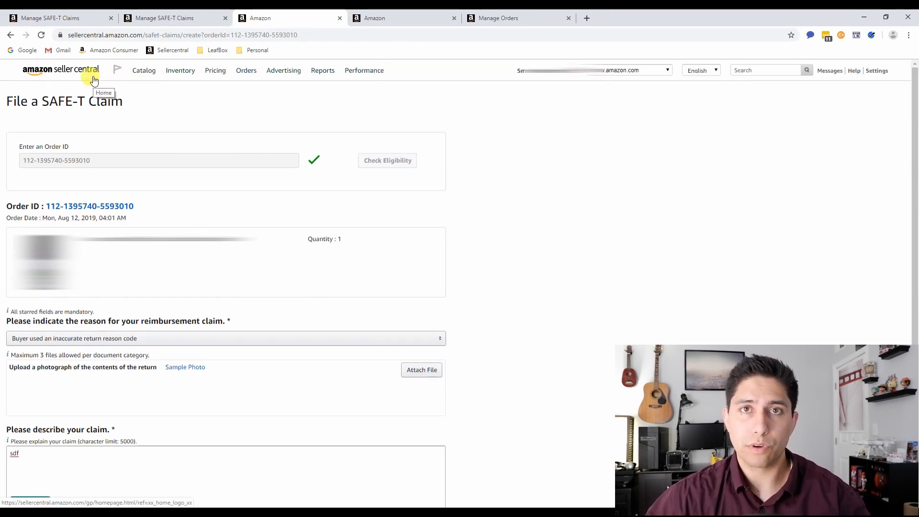
pyautogui.moveTo(181, 76)
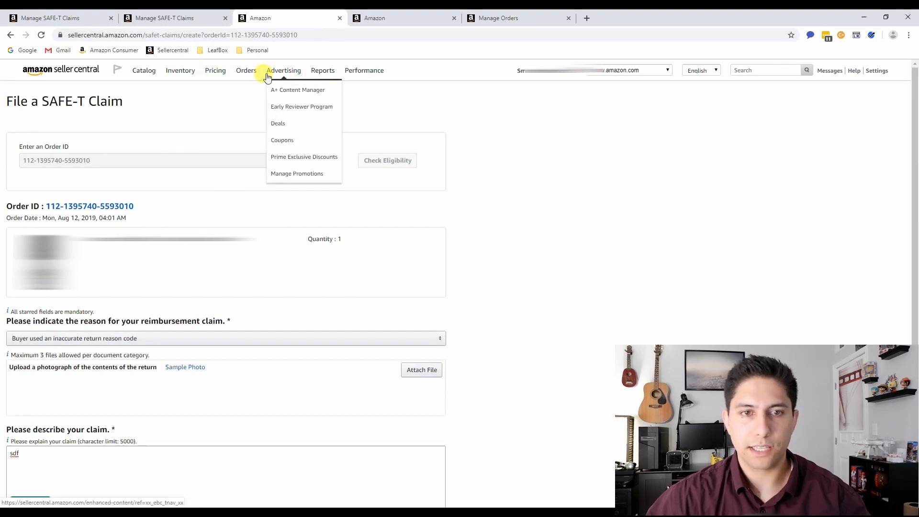
pyautogui.moveTo(246, 73)
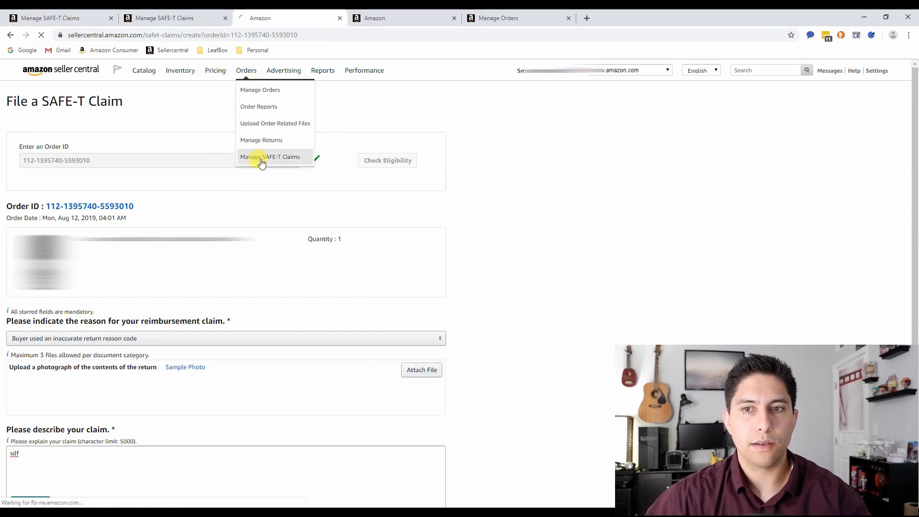
pyautogui.click(262, 158)
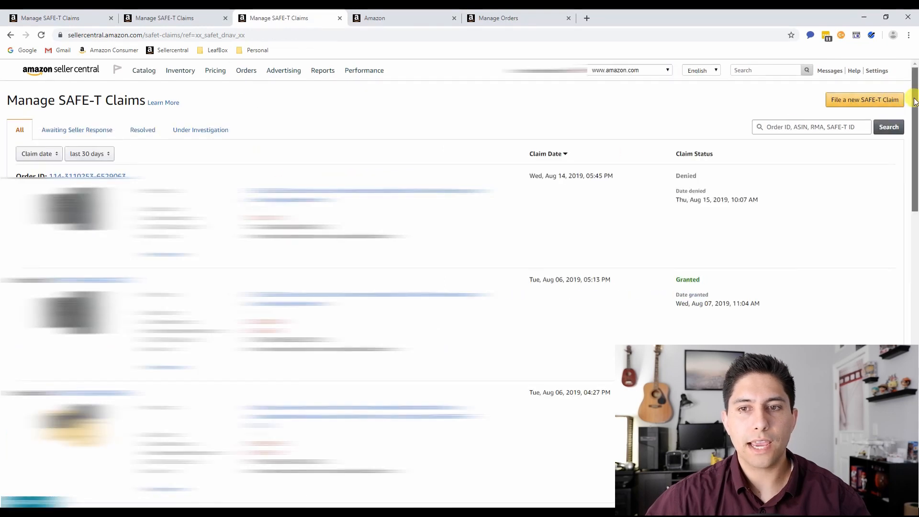
# Examine the claim dates and the granted or denied statuses of the SAFE-T claims from the last 30 days
pyautogui.scroll(-2, 908, 100)
pyautogui.moveTo(652, 86); pyautogui.dragTo(739, 221)
pyautogui.click(726, 322)
pyautogui.moveTo(719, 332); pyautogui.dragTo(495, 320)
pyautogui.click(484, 315)
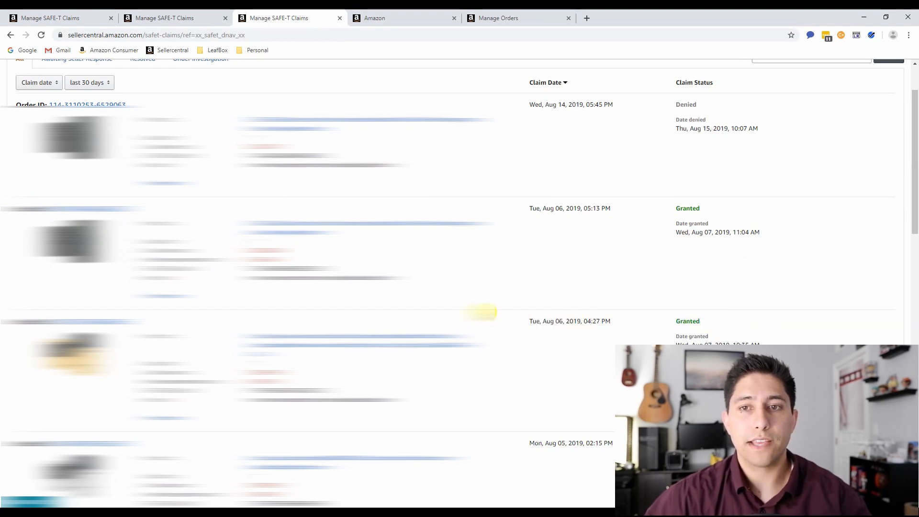
pyautogui.moveTo(914, 119); pyautogui.dragTo(914, 103)
pyautogui.moveTo(726, 150); pyautogui.dragTo(677, 149)
pyautogui.click(736, 165)
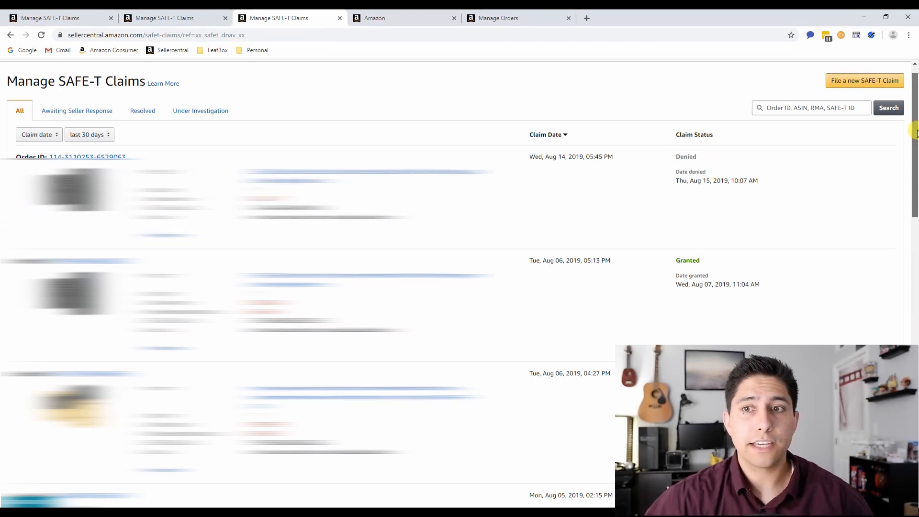
pyautogui.scroll(1, 915, 133)
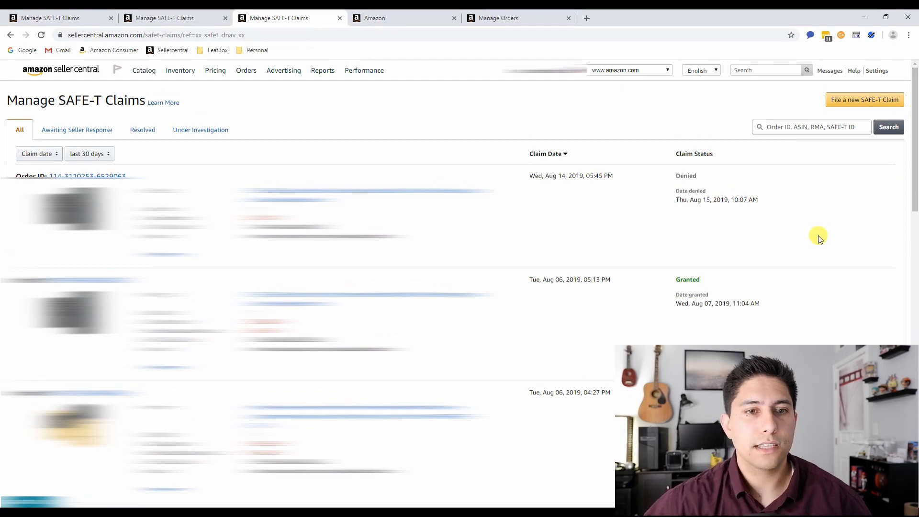